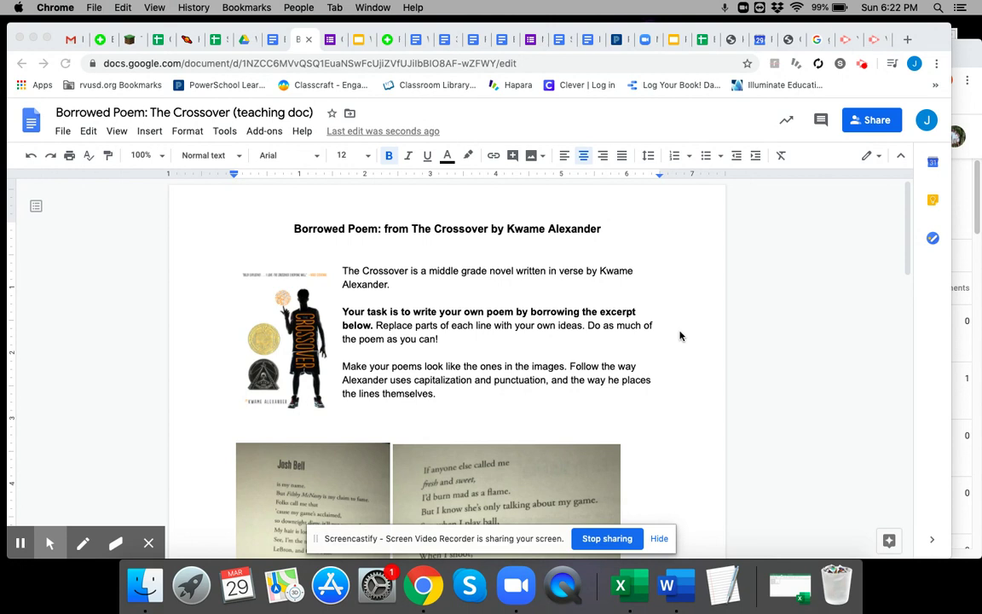
# Step: Scroll past the intro and poem images to the Original Poem / My Poem table
pyautogui.scroll(-1, 680, 336)
pyautogui.scroll(-2, 681, 327)
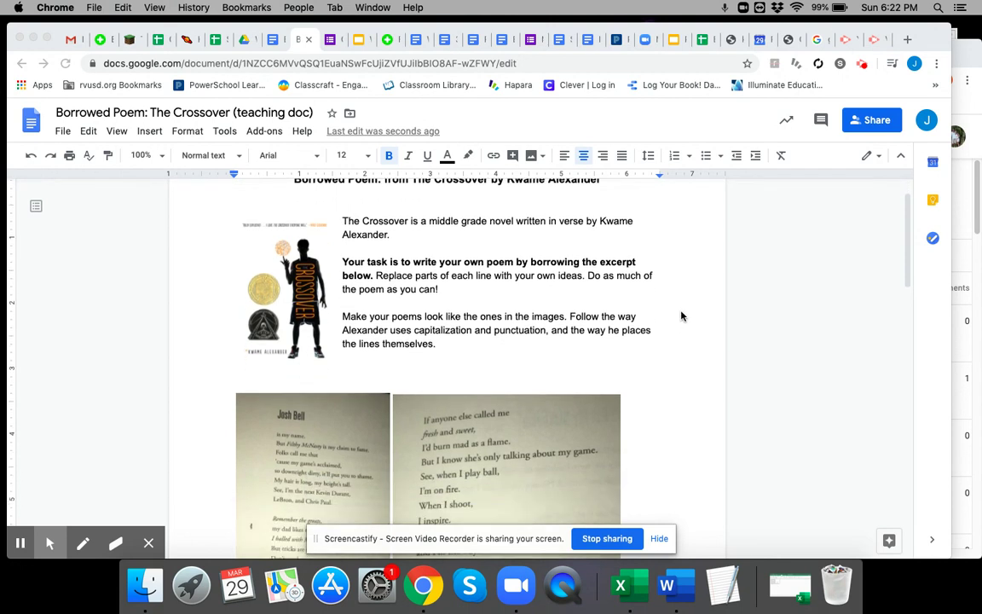
pyautogui.scroll(-1, 681, 316)
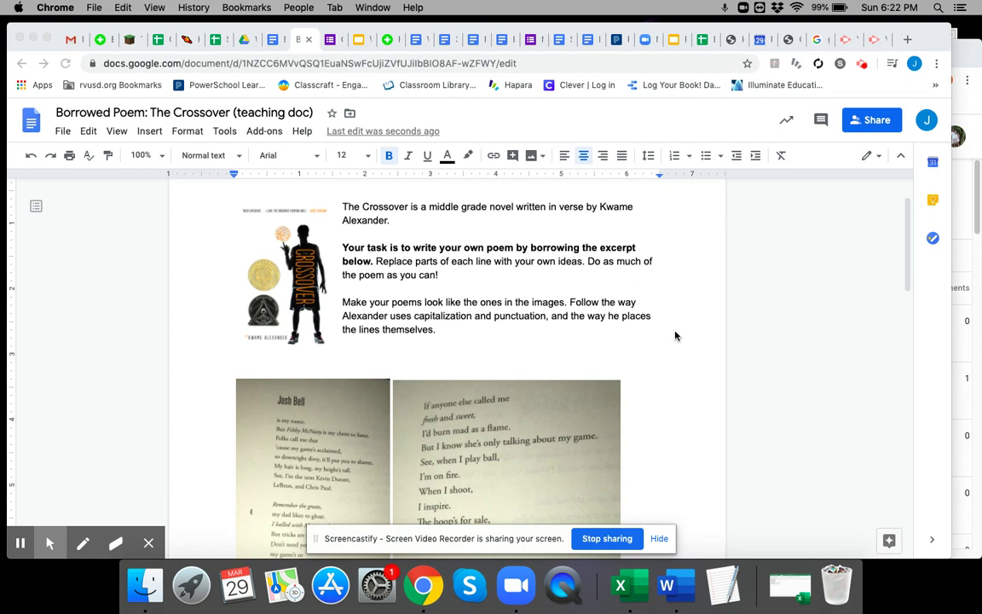
pyautogui.scroll(-10, 678, 327)
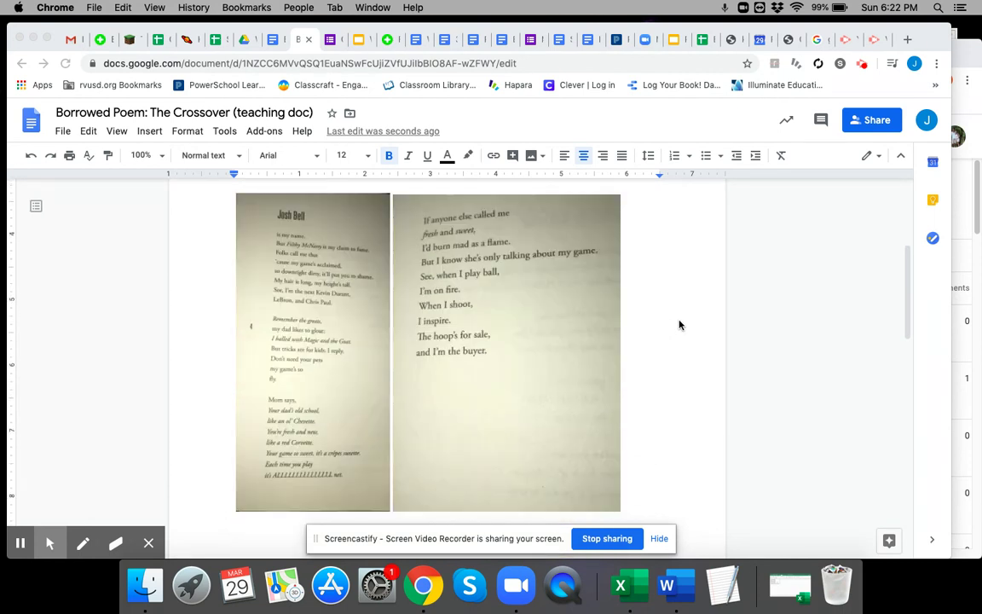
pyautogui.scroll(-7, 682, 324)
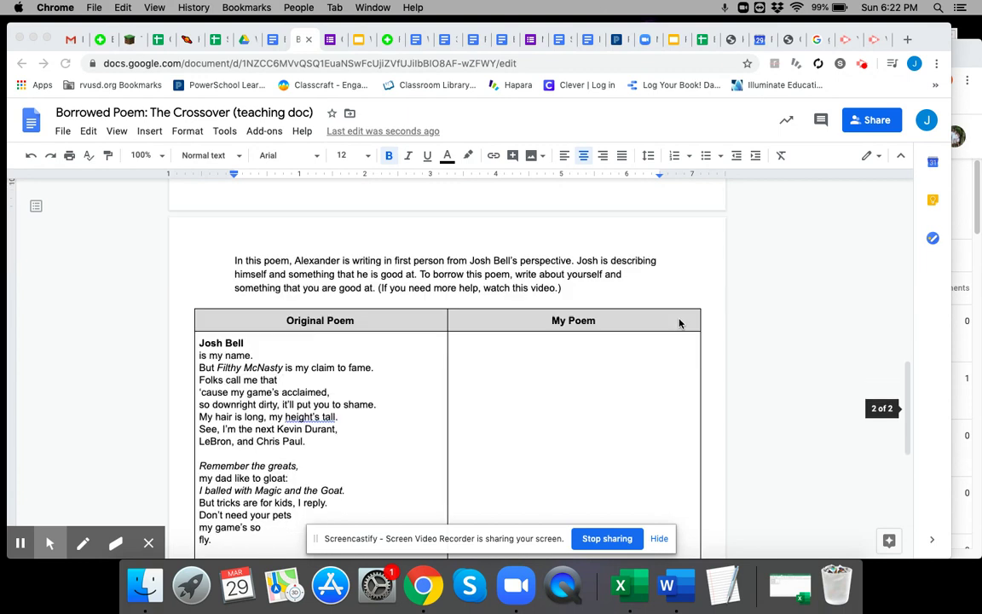
pyautogui.scroll(-1, 691, 320)
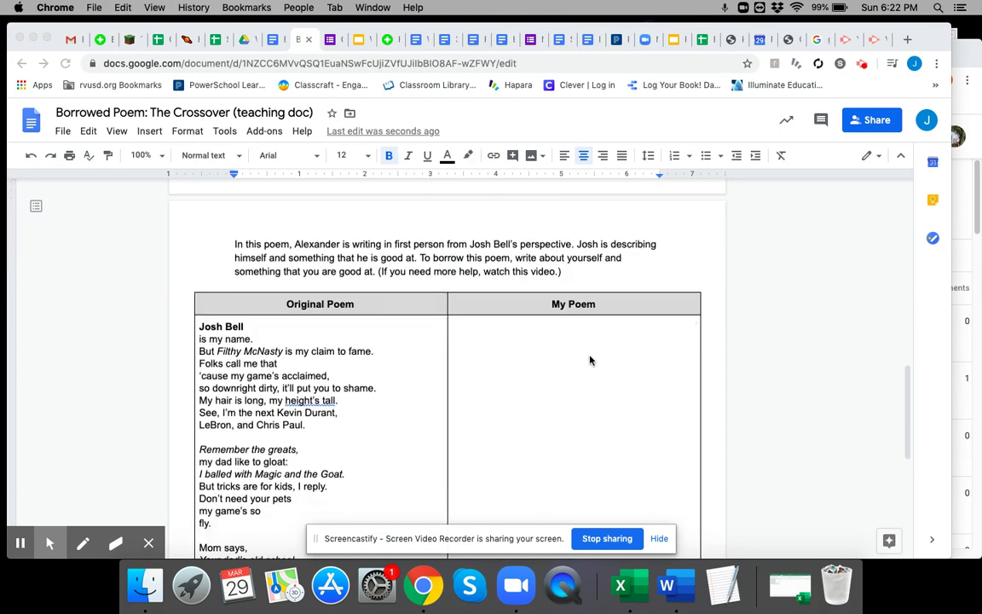
pyautogui.scroll(-1, 563, 341)
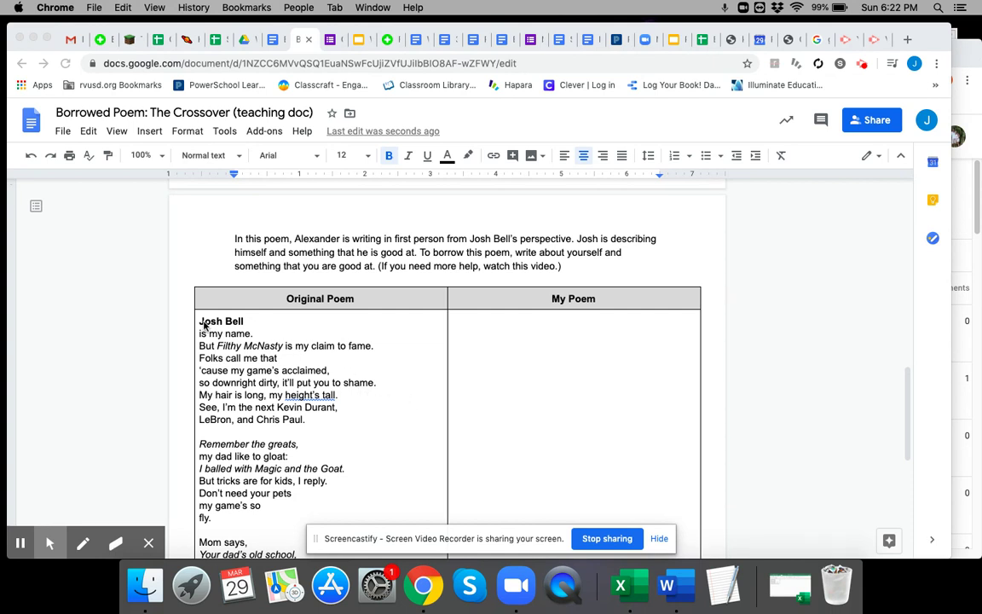
# Step: Paste the Josh Bell poem's first stanza into the empty My Poem cell
pyautogui.click(315, 335)
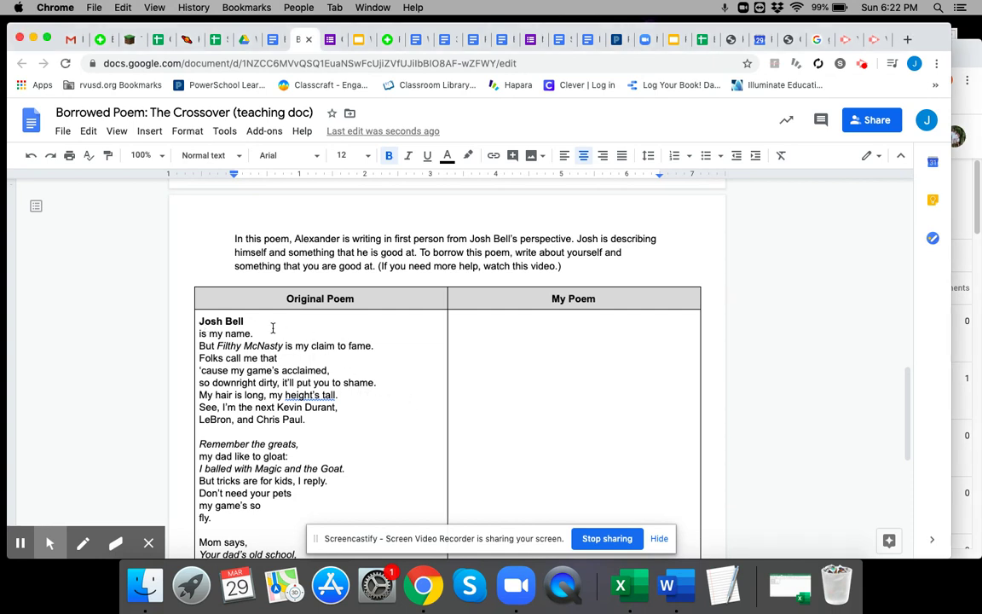
pyautogui.moveTo(198, 321); pyautogui.dragTo(287, 431)
pyautogui.press('super+c')
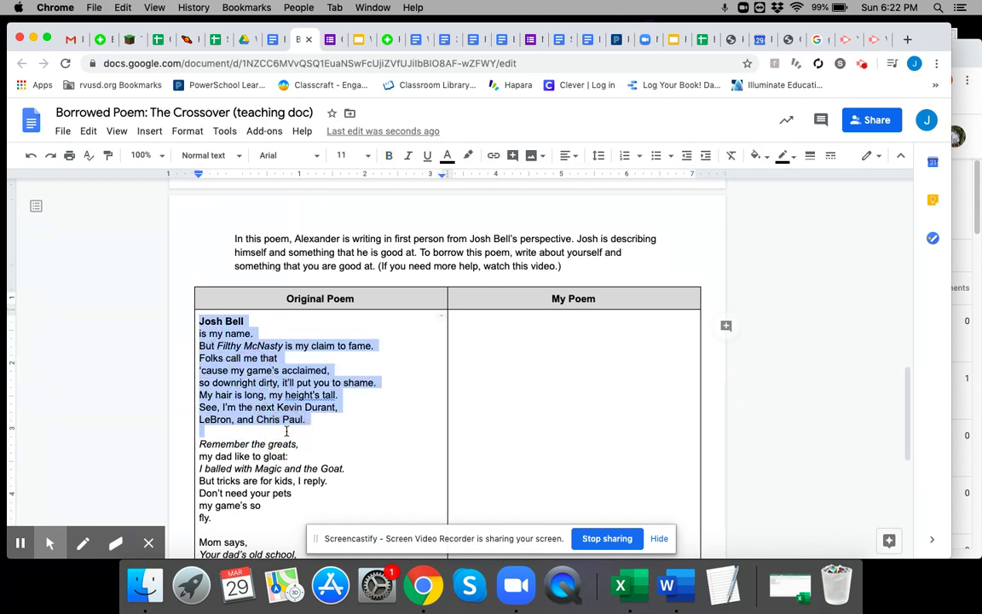
pyautogui.click(483, 321)
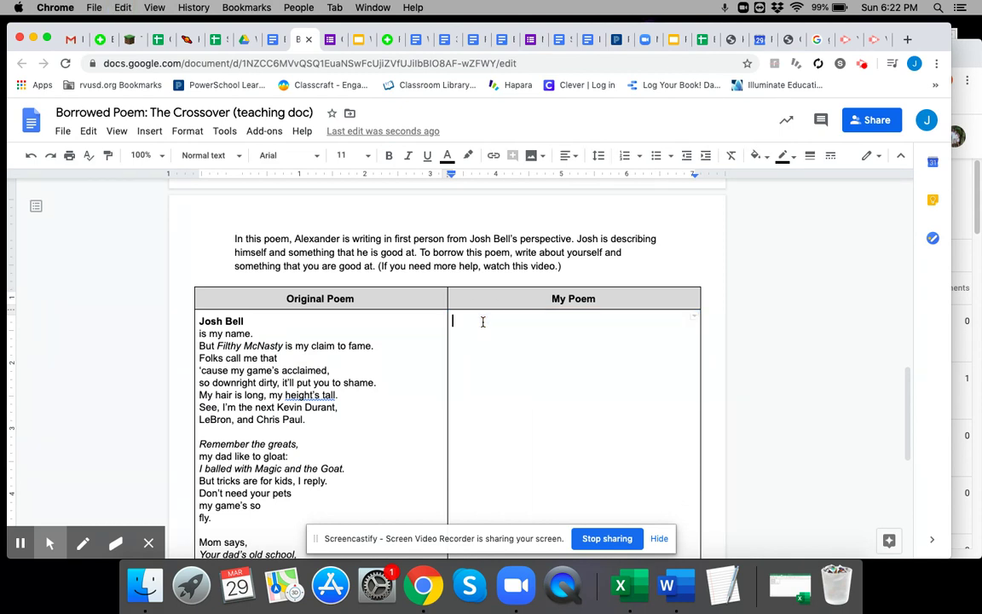
pyautogui.press('super+v')
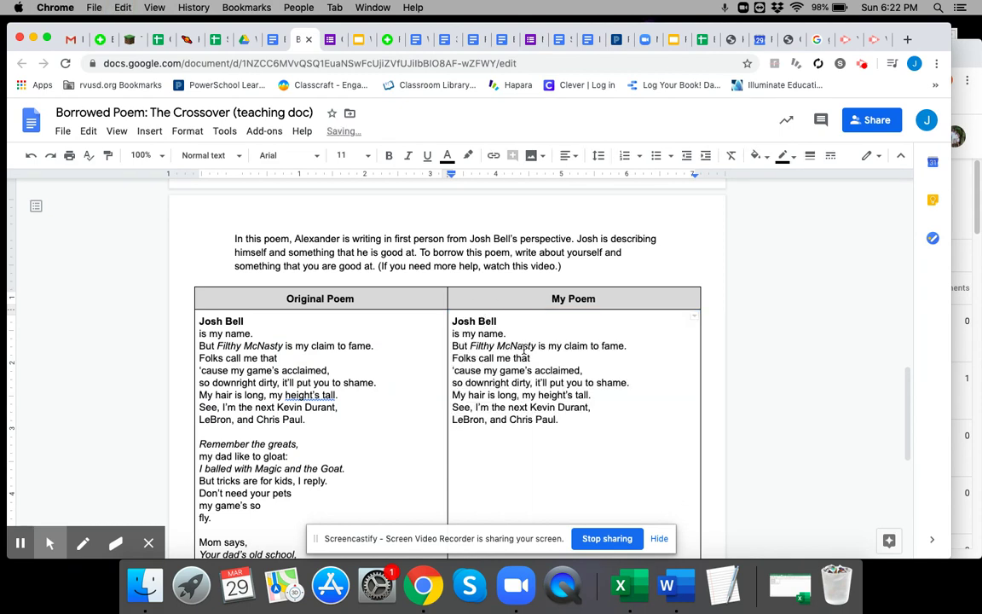
pyautogui.click(456, 321)
# Step: Replace 'Josh' and 'Bell' with the writer's own first and last name
pyautogui.doubleClick(465, 321)
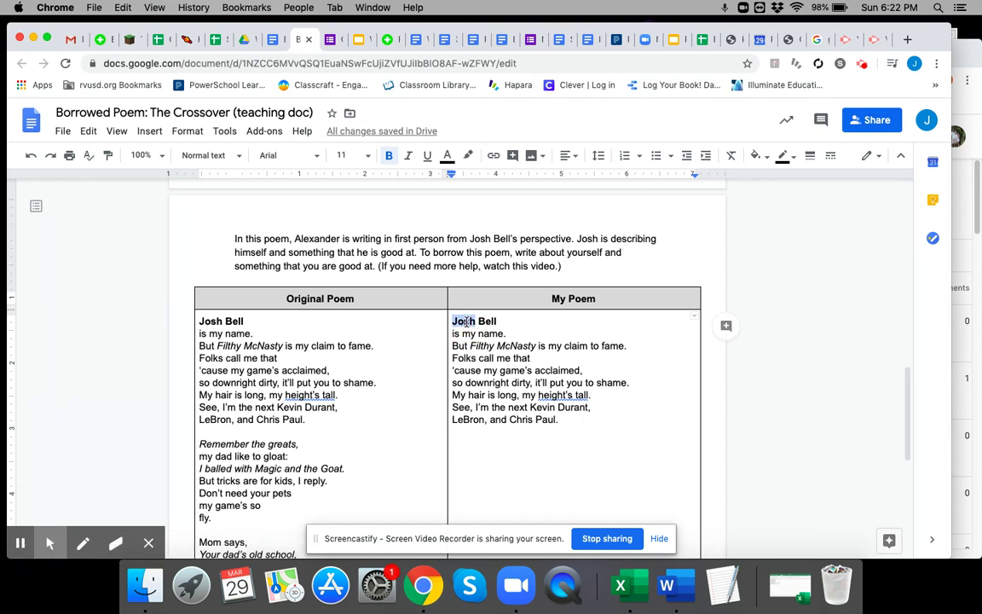
pyautogui.write('Julie')
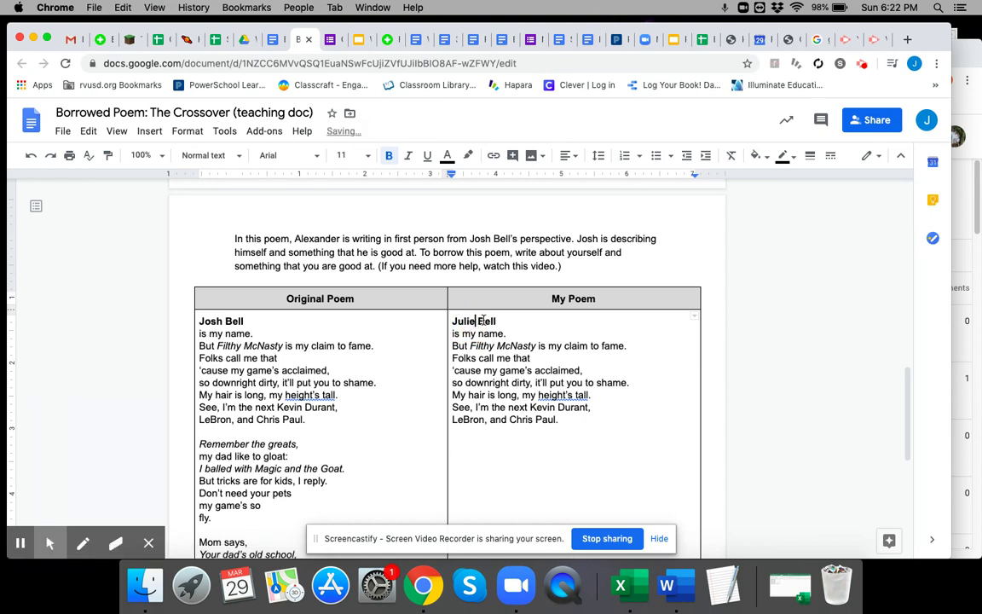
pyautogui.doubleClick(483, 320)
pyautogui.write('Jaeger')
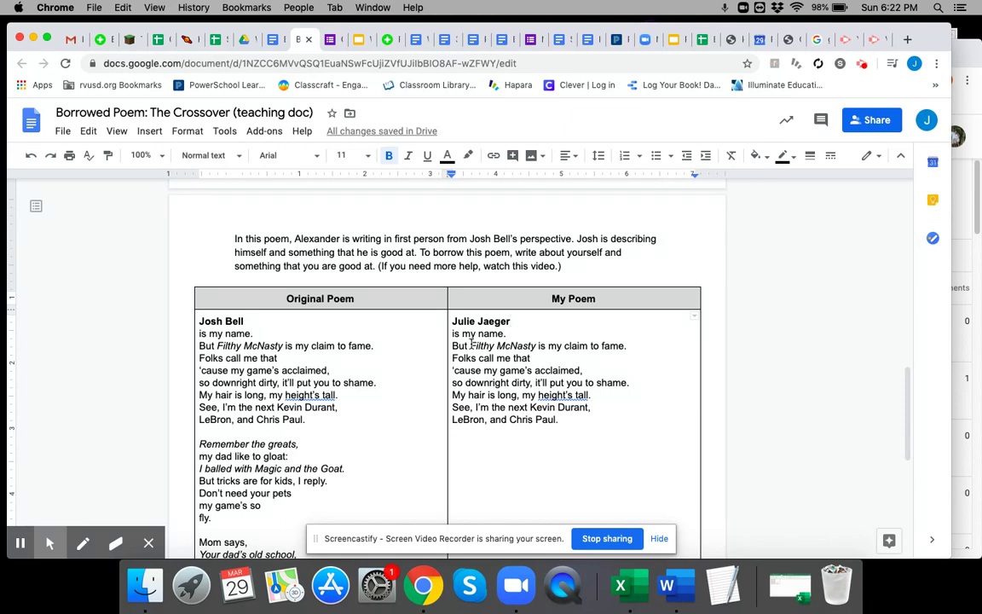
pyautogui.moveTo(470, 345); pyautogui.dragTo(537, 345)
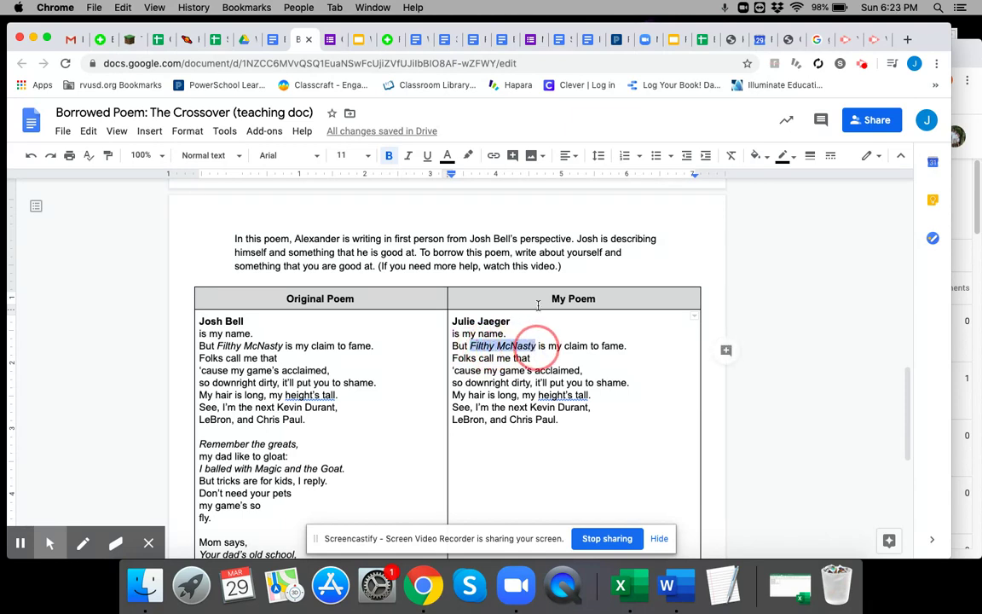
# Step: Give 'Filthy McNasty' a yellow highlight to flag it as unfinished
pyautogui.click(468, 155)
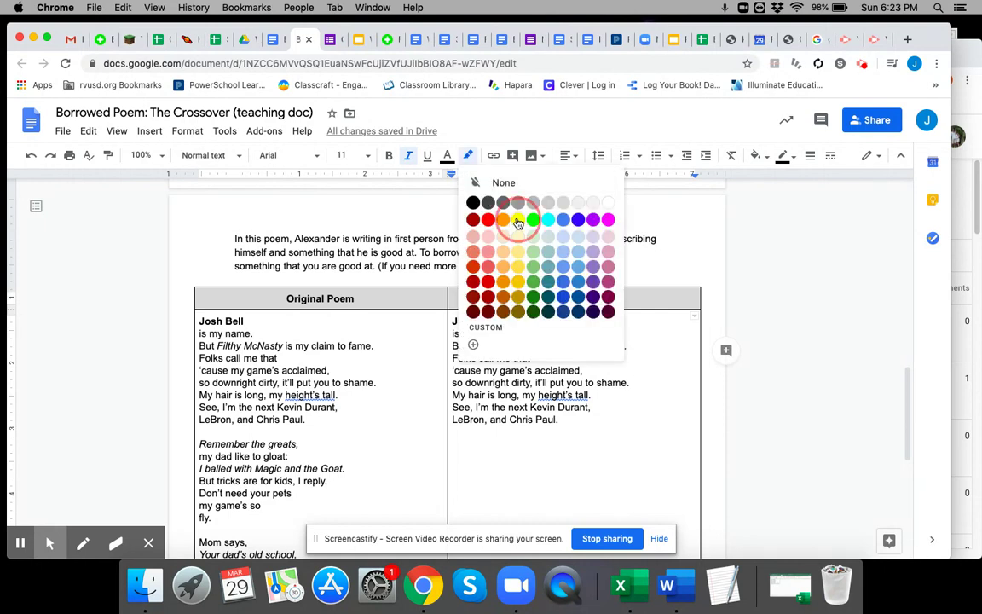
pyautogui.click(517, 220)
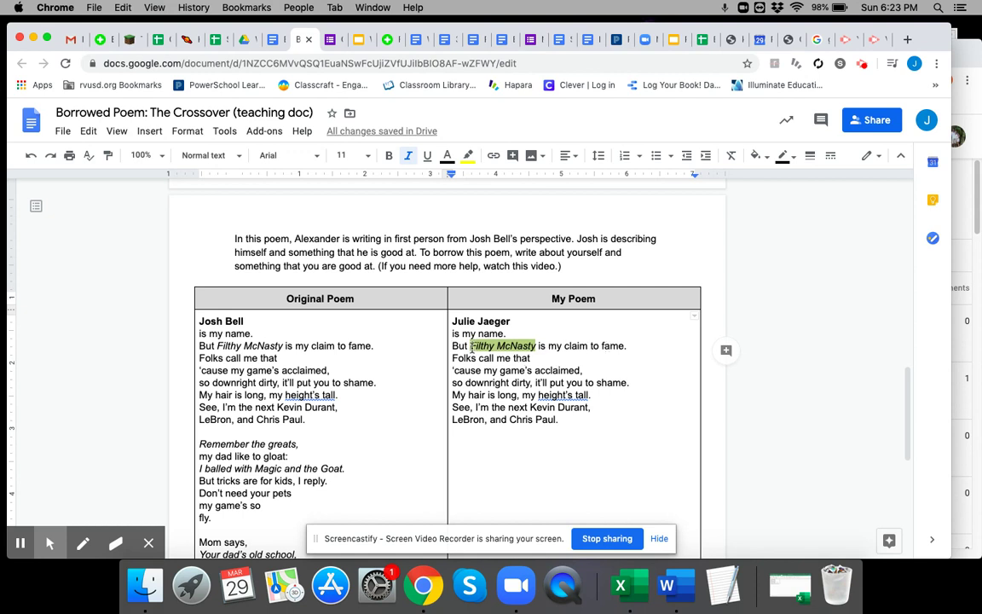
# Step: Change 'game' to 'teaching' and swap highlighted 'Filthy McNasty' for the writer's nickname plus a period
pyautogui.doubleClick(512, 372)
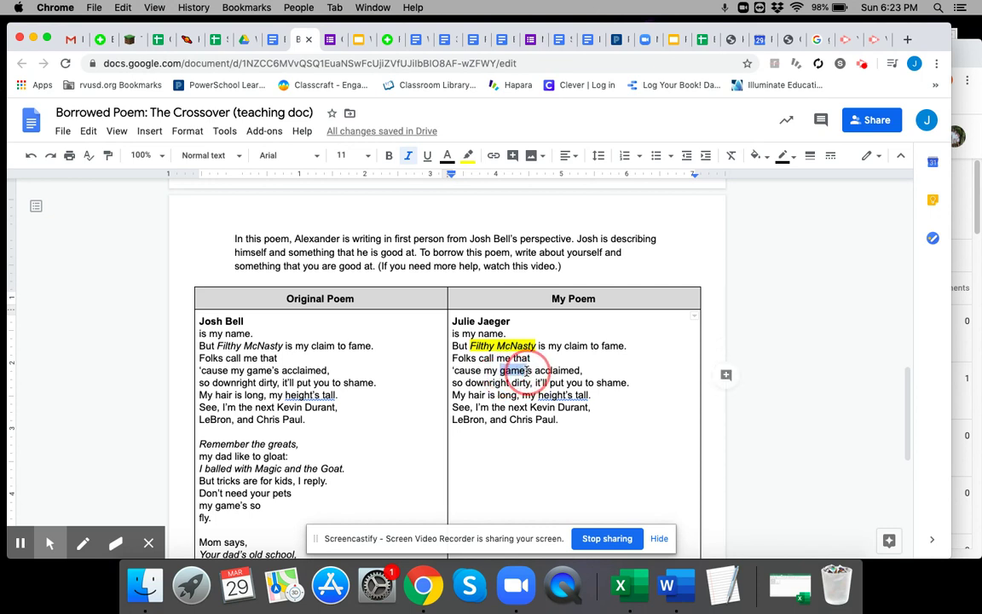
pyautogui.write('teaching')
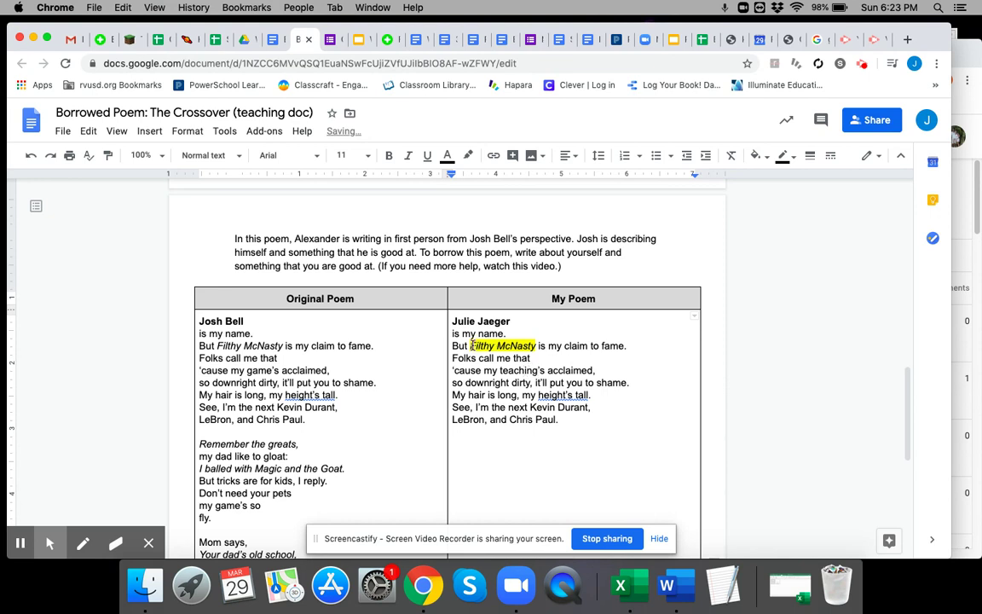
pyautogui.moveTo(472, 346); pyautogui.dragTo(535, 346)
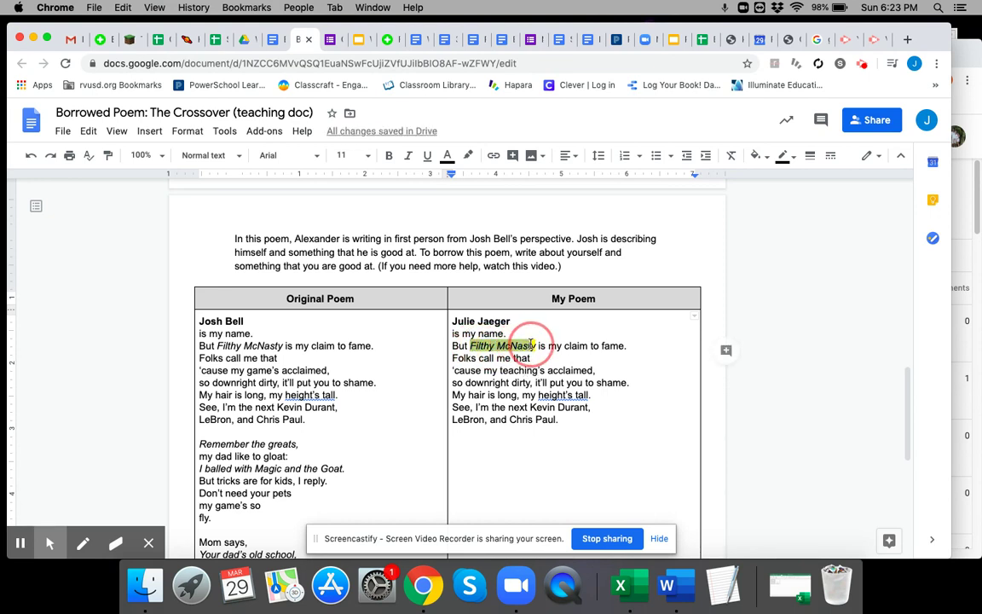
pyautogui.click(468, 156)
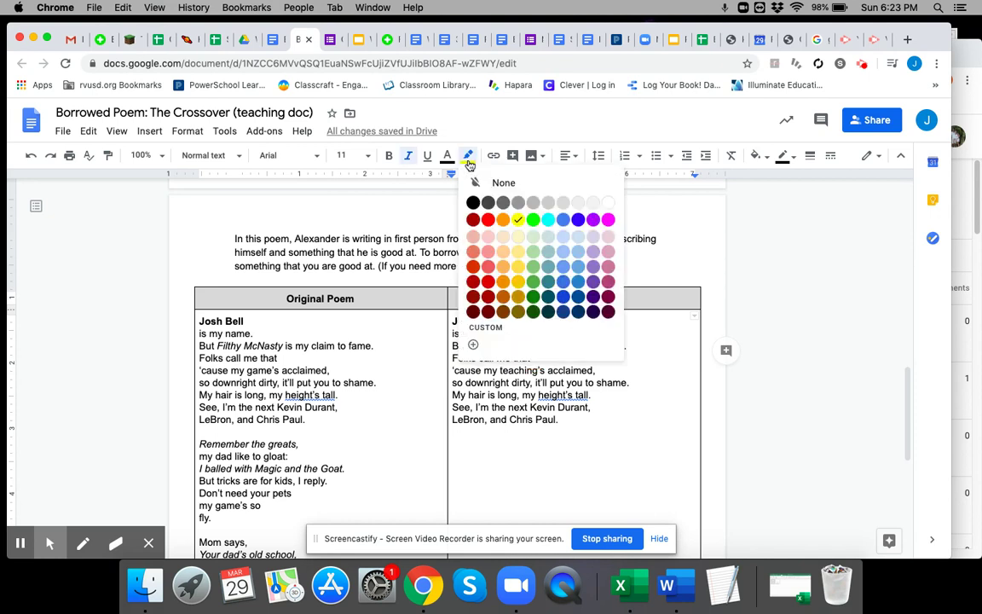
pyautogui.click(504, 183)
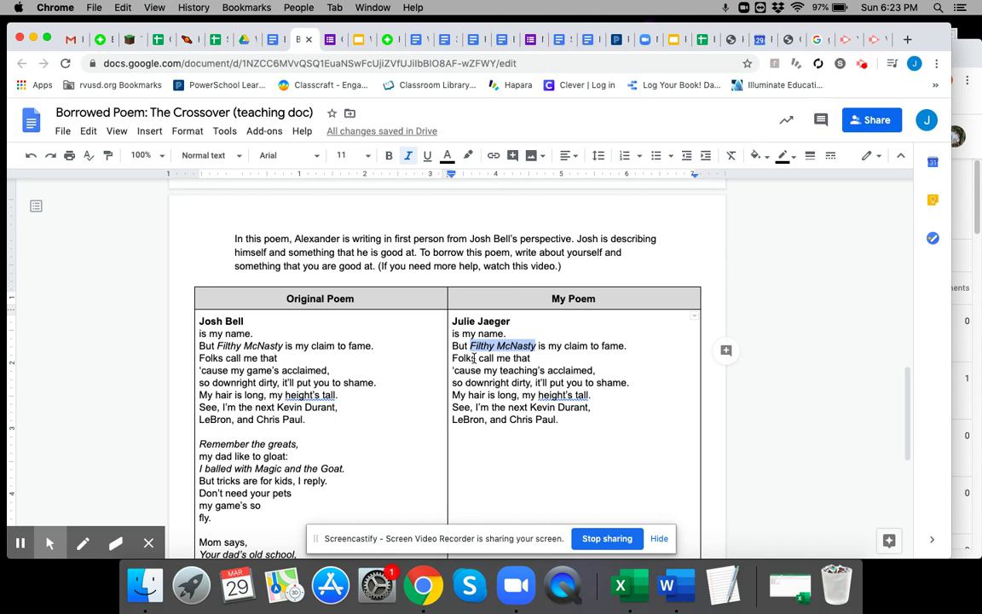
pyautogui.write('Mrs. J')
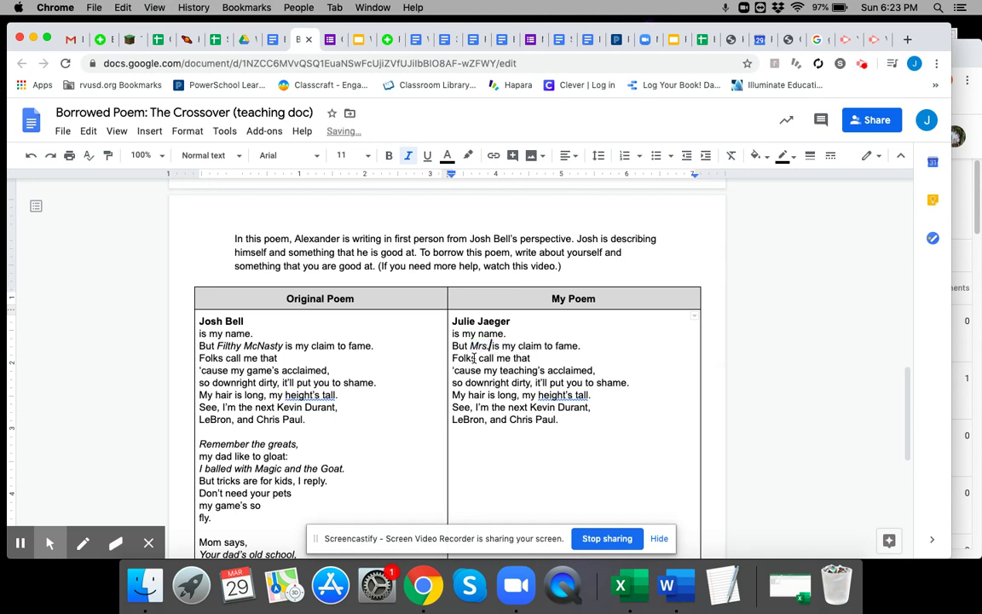
pyautogui.write('.')
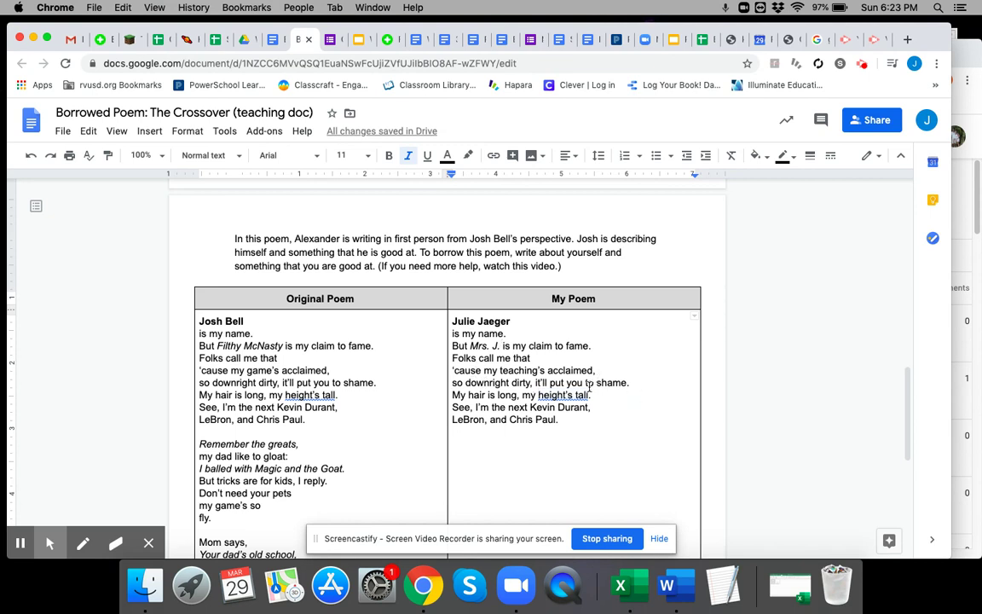
pyautogui.write('.')
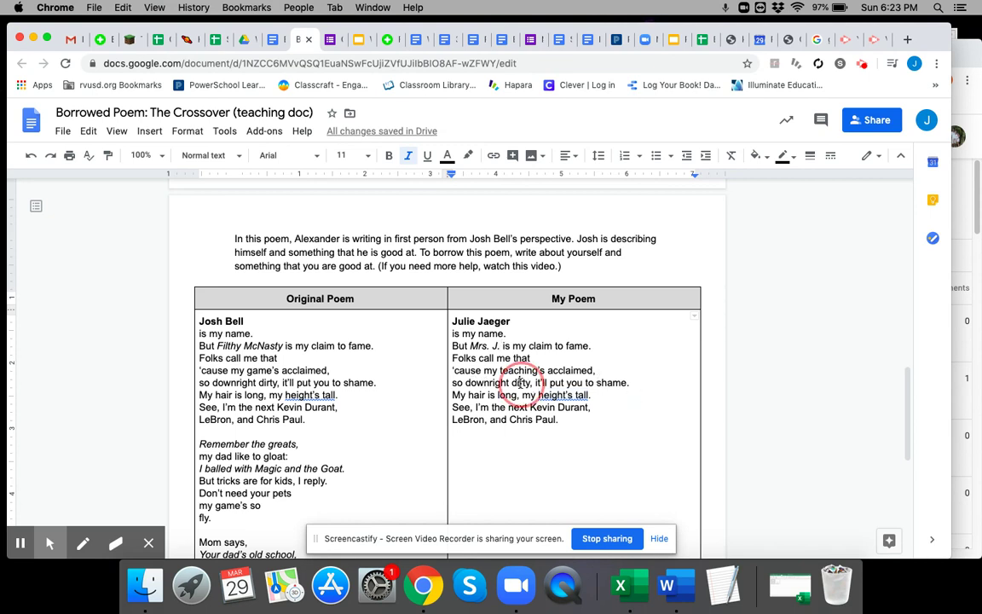
pyautogui.doubleClick(520, 384)
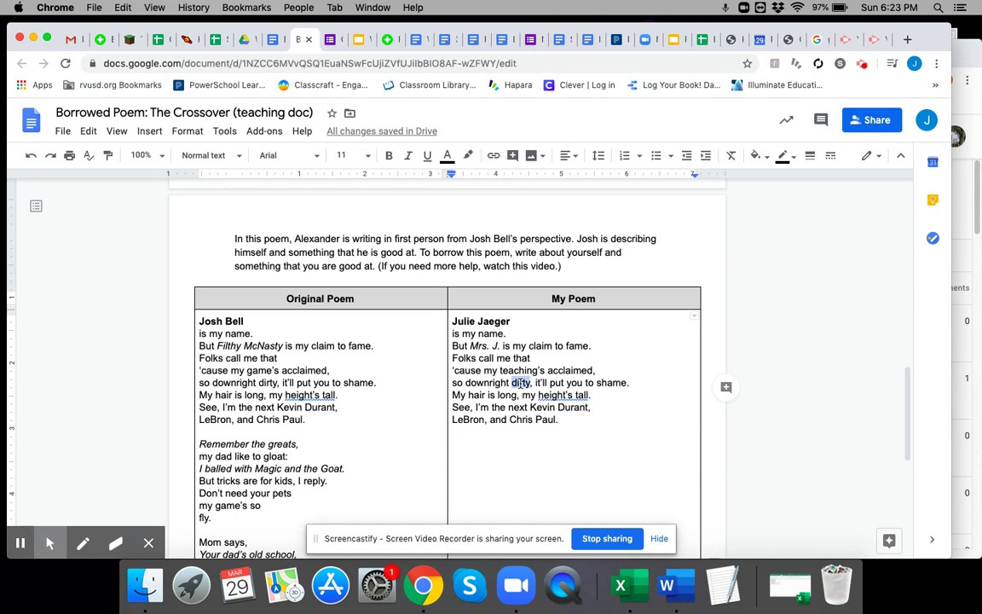
# Step: Replace 'dirty' with 'smart' and 'tall' with 'small' in My Poem
pyautogui.write('smart')
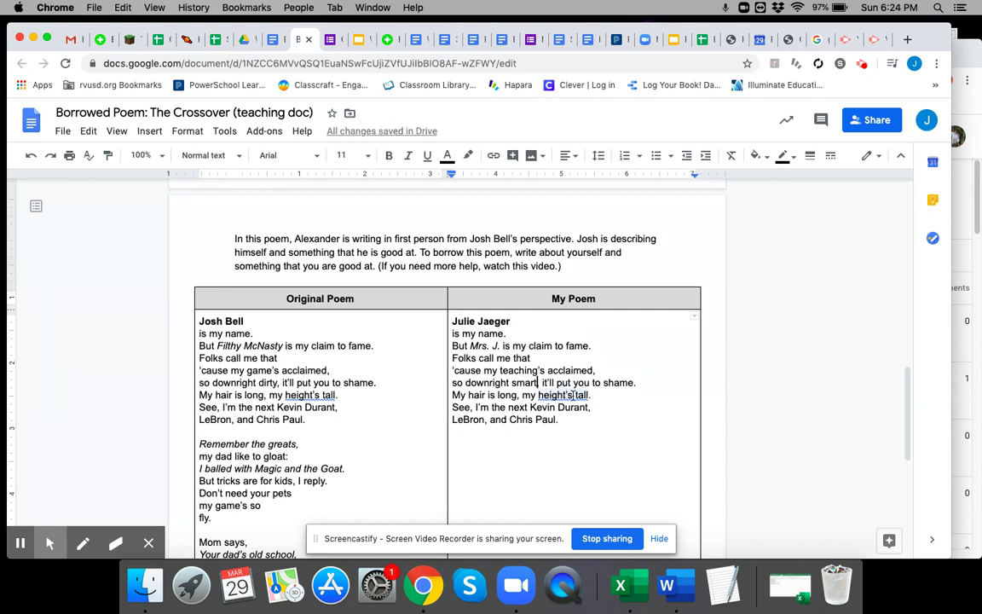
pyautogui.click(578, 394)
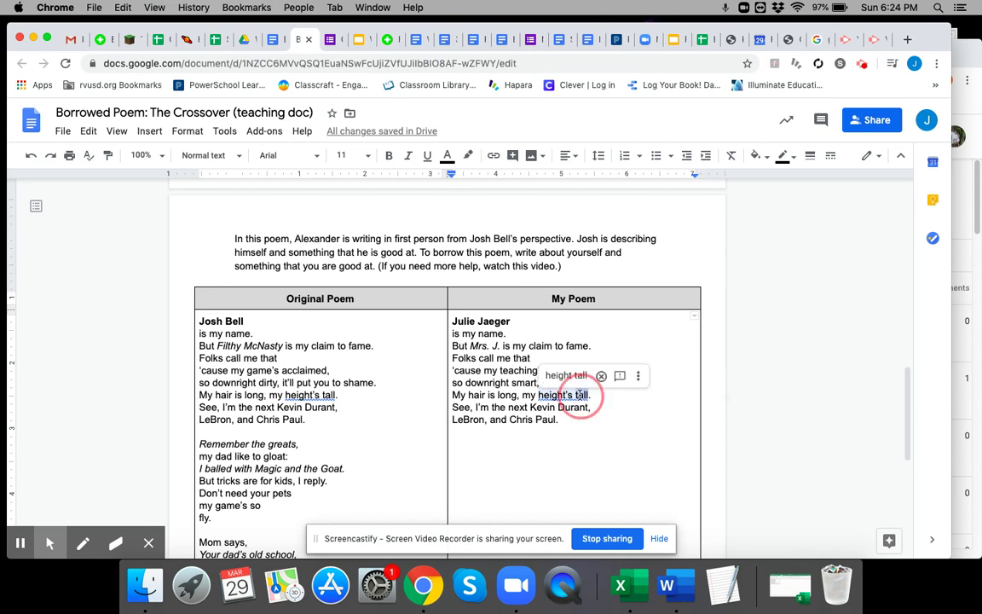
pyautogui.doubleClick(578, 394)
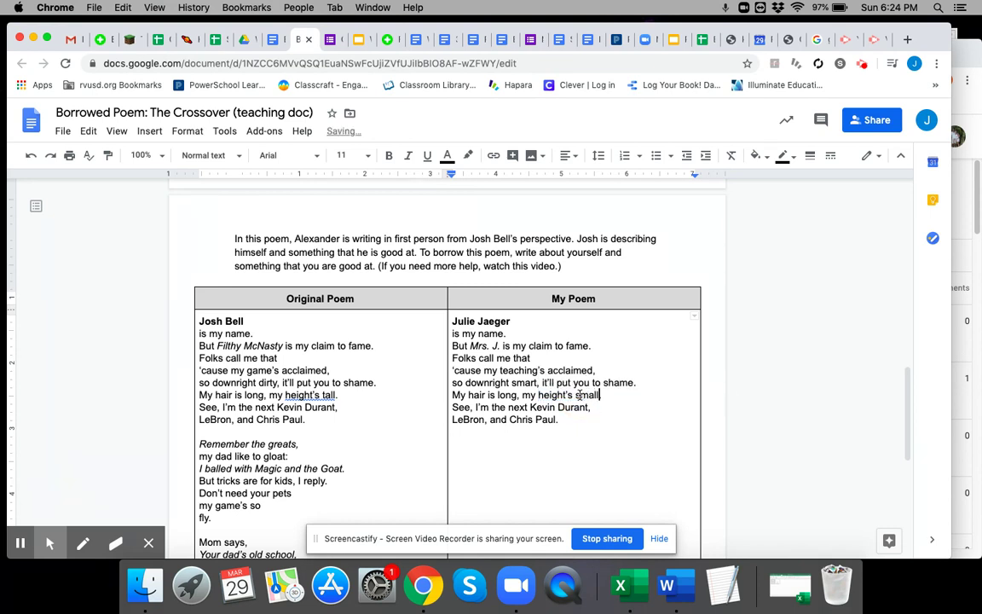
pyautogui.write('small')
pyautogui.moveTo(530, 406); pyautogui.dragTo(590, 407)
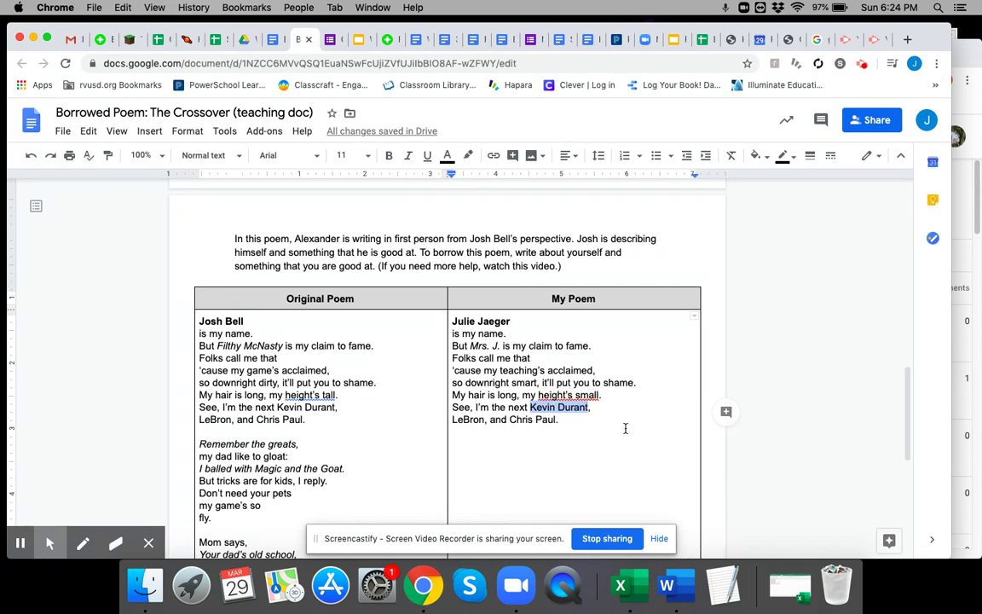
# Step: Highlight 'Kevin Durant, LeBron, and Chris Paul' in yellow
pyautogui.click(532, 407)
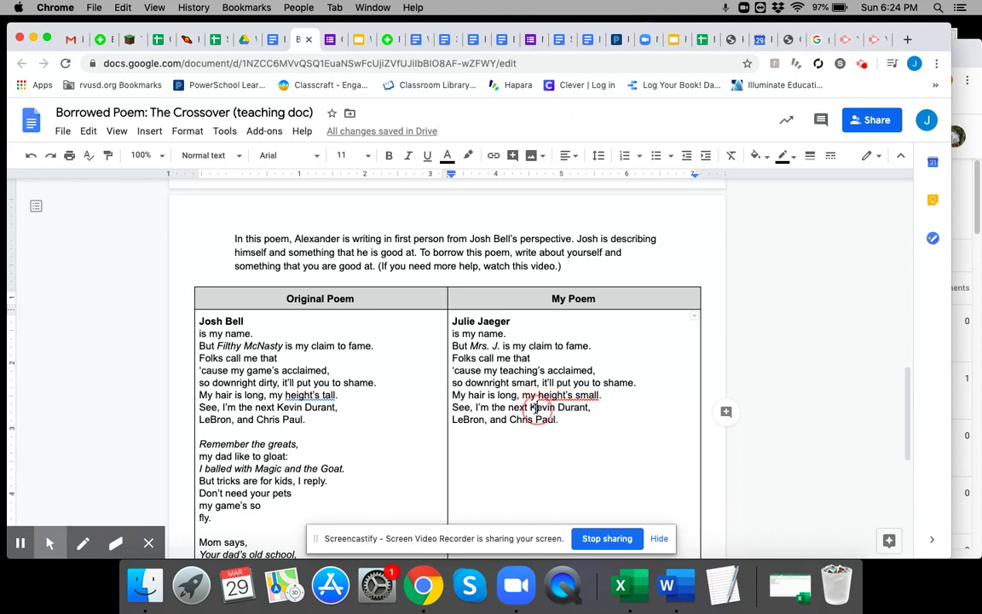
pyautogui.moveTo(532, 407); pyautogui.dragTo(553, 418)
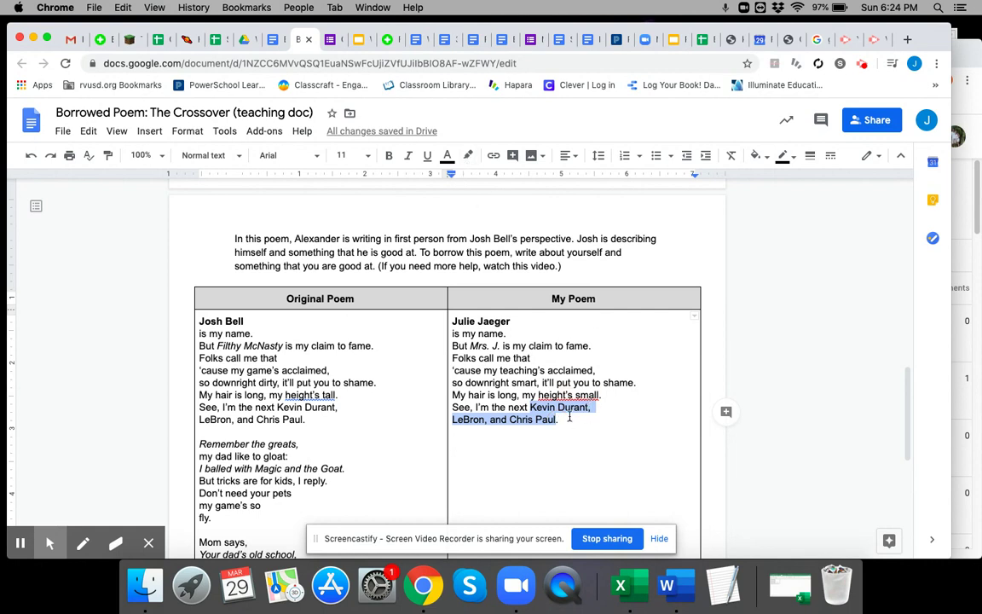
pyautogui.click(469, 156)
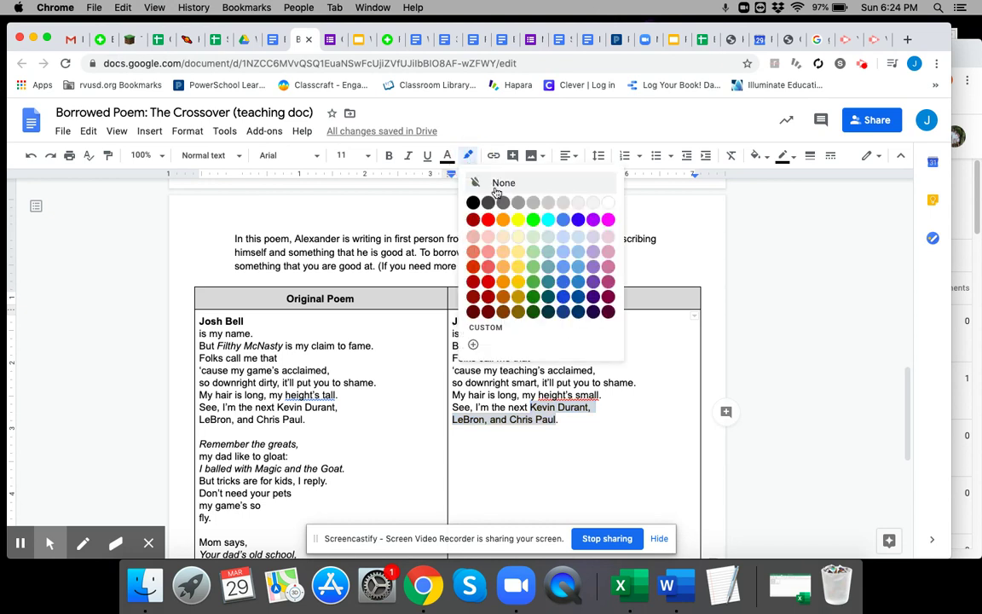
pyautogui.click(518, 219)
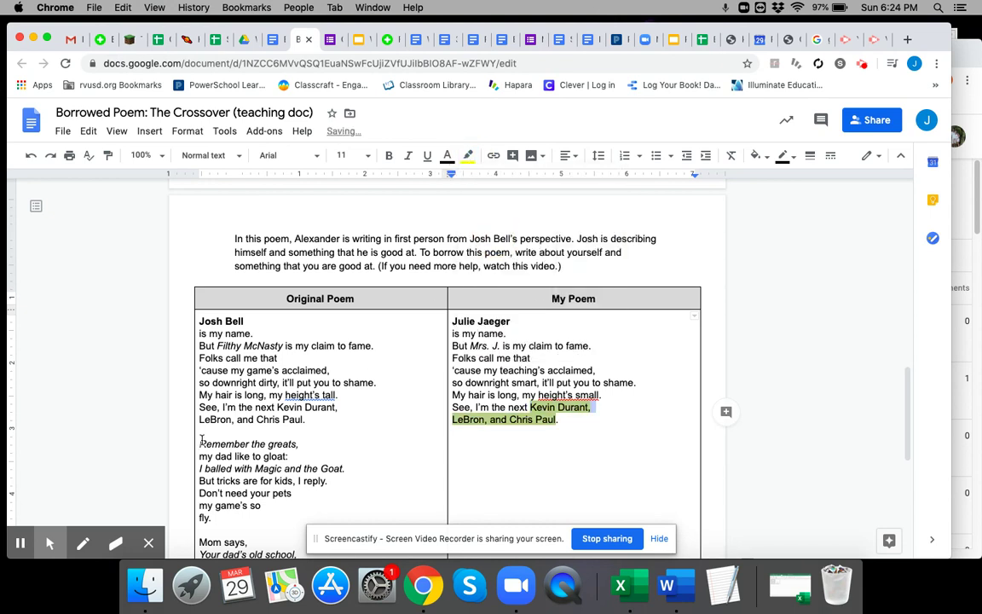
# Step: Paste the 'Remember the greats' stanza below 'Chris Paul.' in My Poem
pyautogui.moveTo(201, 440); pyautogui.dragTo(226, 532)
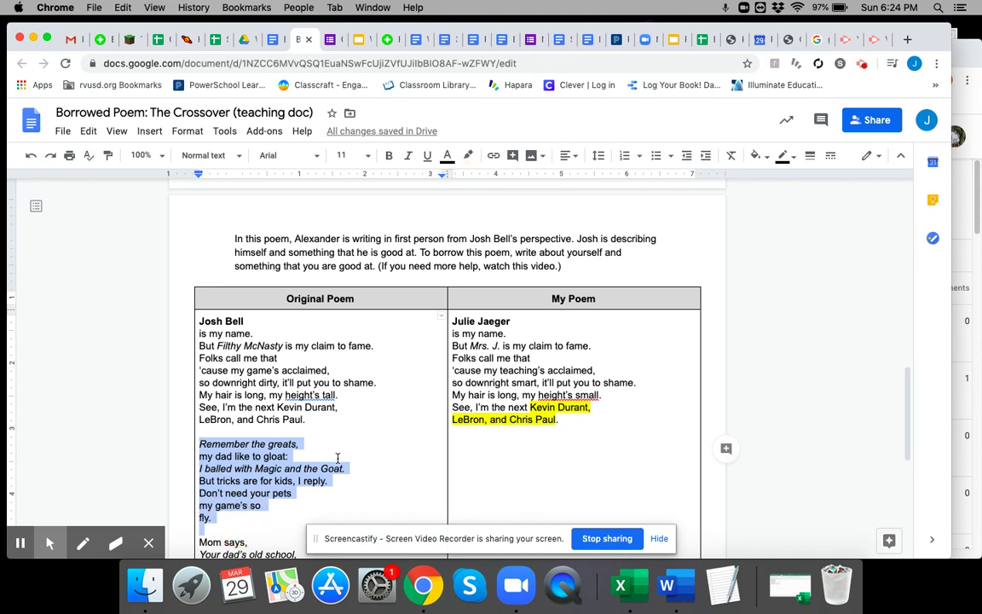
pyautogui.click(459, 440)
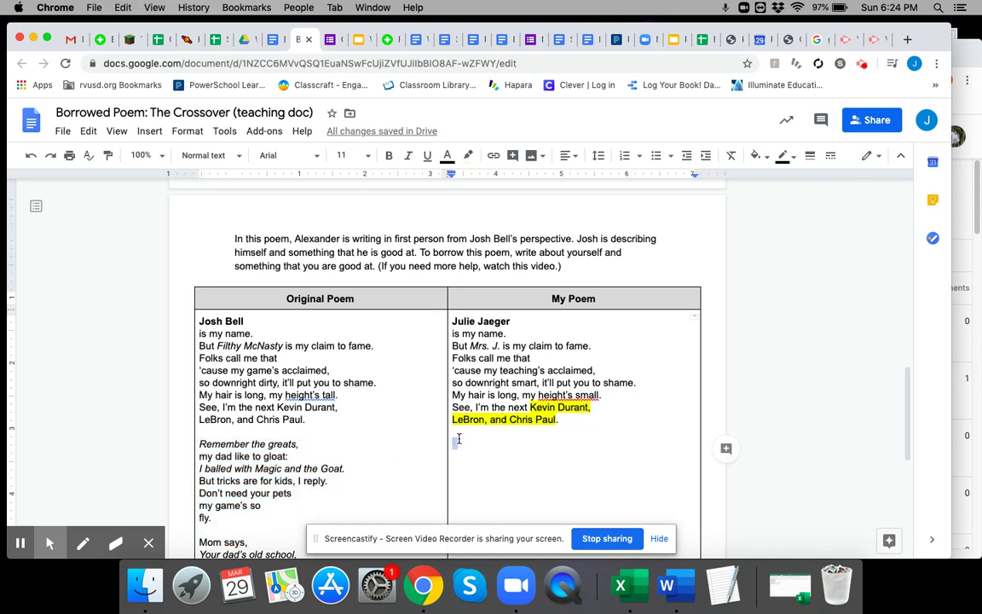
pyautogui.write('Remember the greats, my dad like to gloat: I balled with Magic and the Goat. But tricks are for kids, I reply. Don’t need your pets my game’s so fly.')
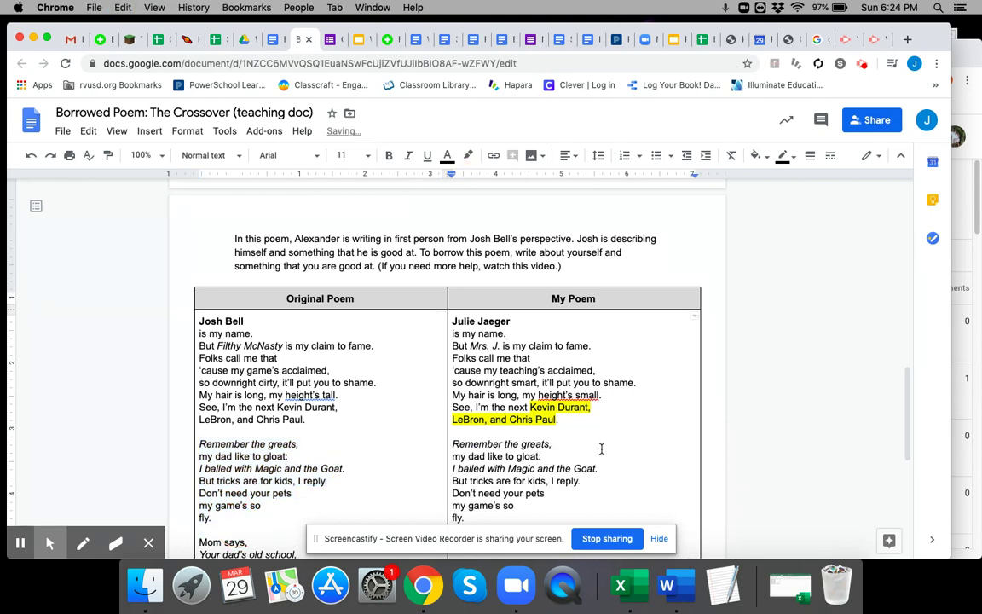
pyautogui.scroll(-3, 601, 447)
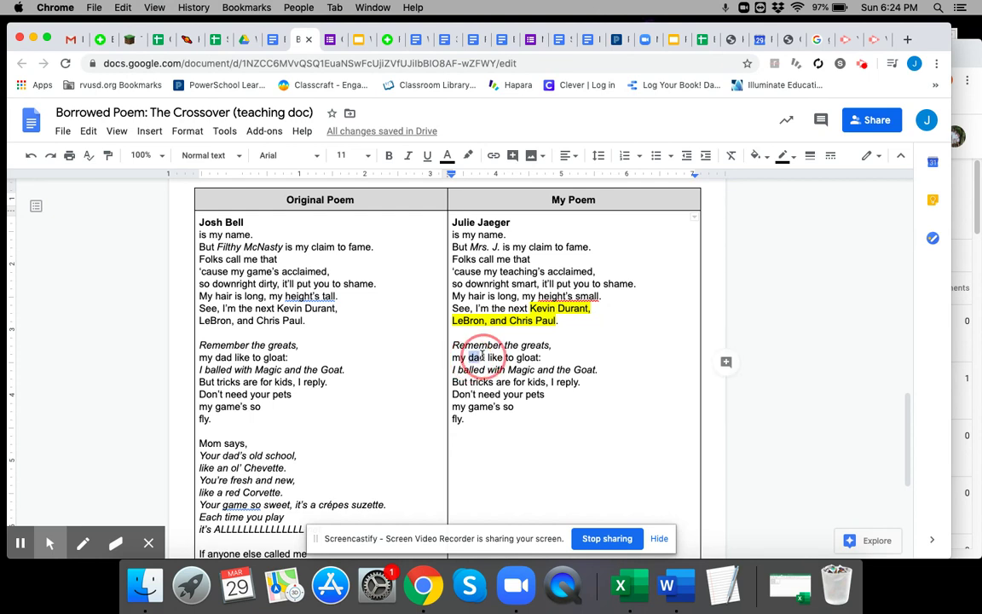
# Step: Replace 'dad' with 'friends', then select 'balled' and 'gloat' as candidates for further edits
pyautogui.doubleClick(475, 357)
pyautogui.write('friends')
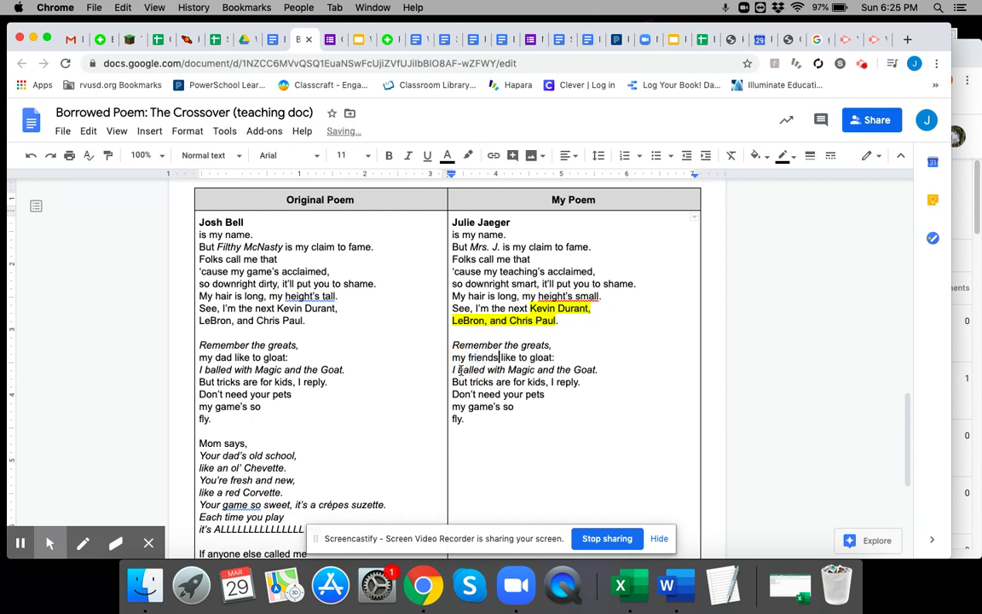
pyautogui.doubleClick(470, 369)
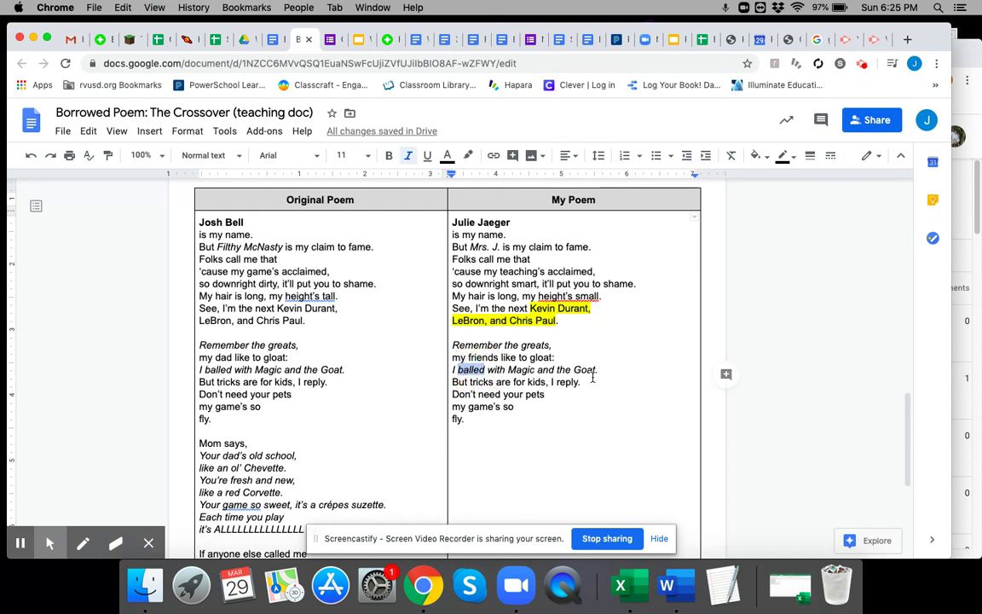
pyautogui.doubleClick(542, 357)
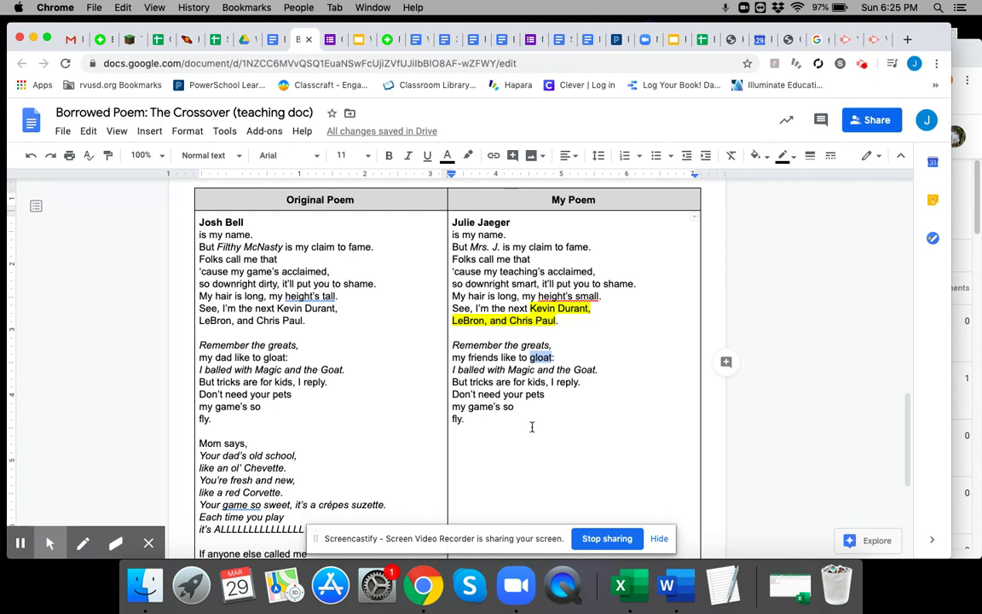
pyautogui.scroll(-3, 532, 426)
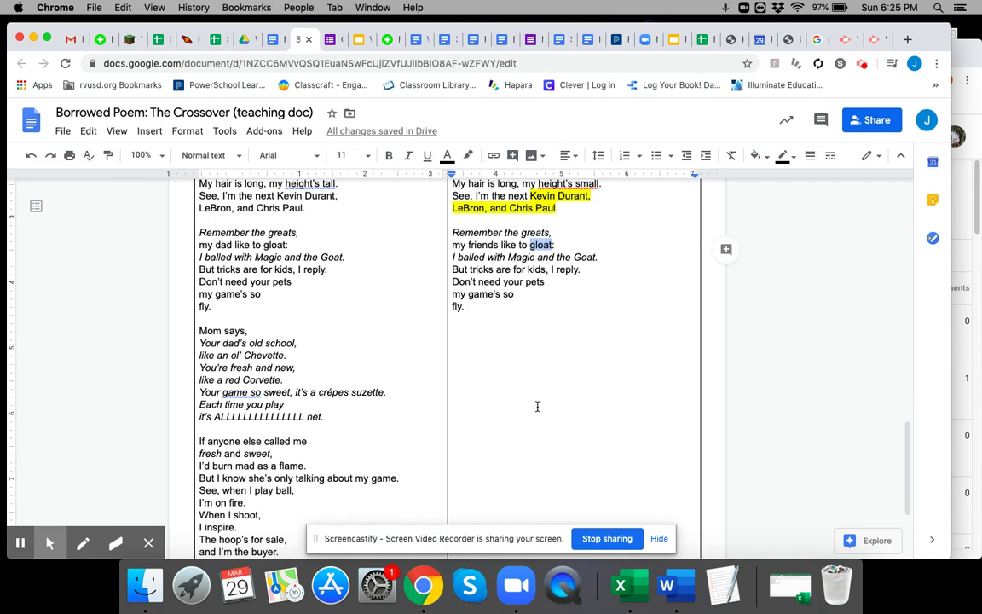
pyautogui.scroll(1, 537, 407)
pyautogui.scroll(3, 537, 407)
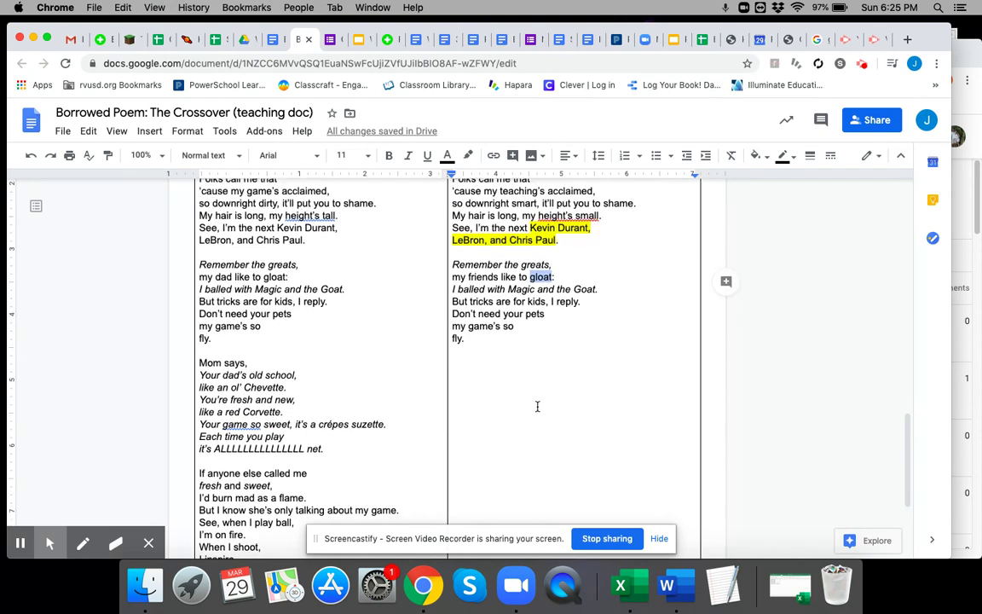